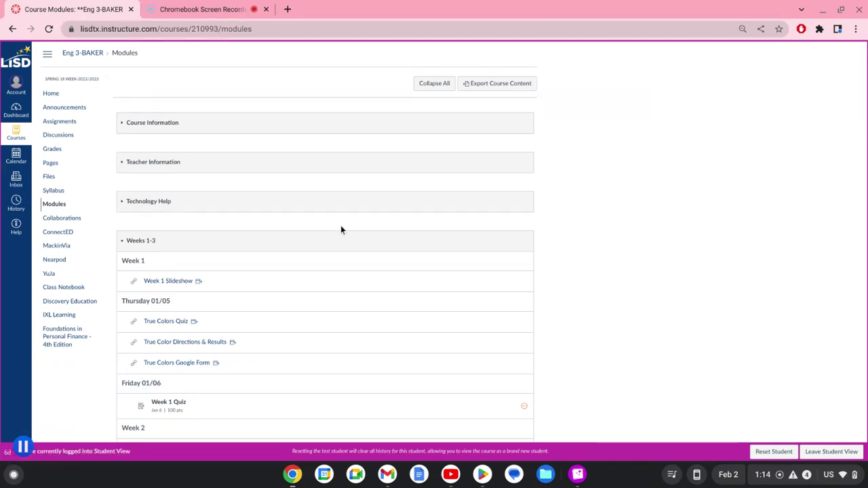
- Collapse the Weeks 1-3 module, view the Baker Chp. 5 Jamboard item under Friday 02/03, and return to the module list
scroll(341, 228, down, 6)
scroll(341, 228, up, 6)
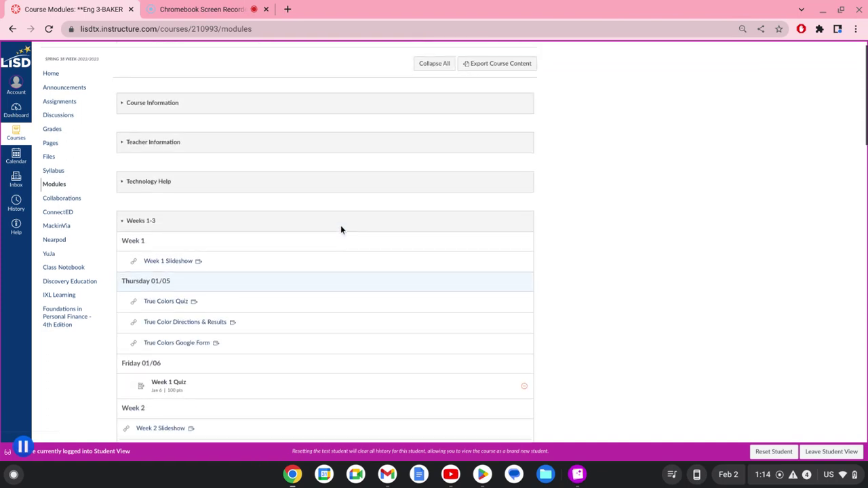
click(122, 222)
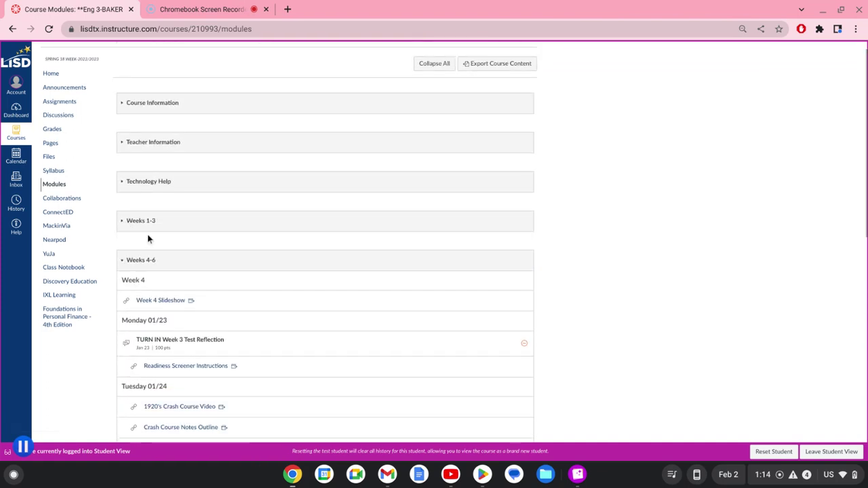
scroll(563, 235, down, 3)
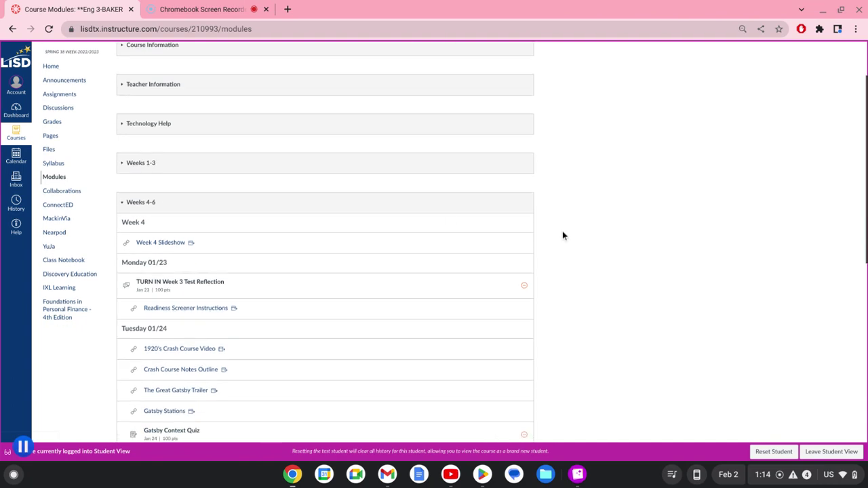
scroll(562, 235, down, 4)
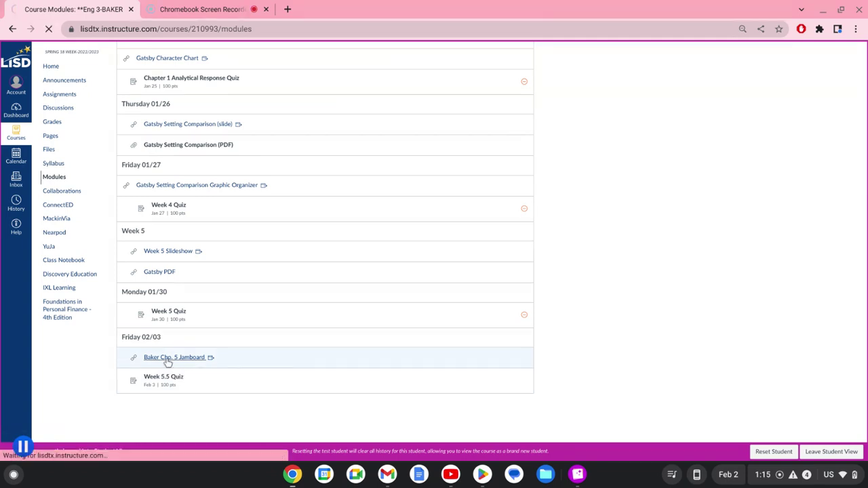
click(167, 361)
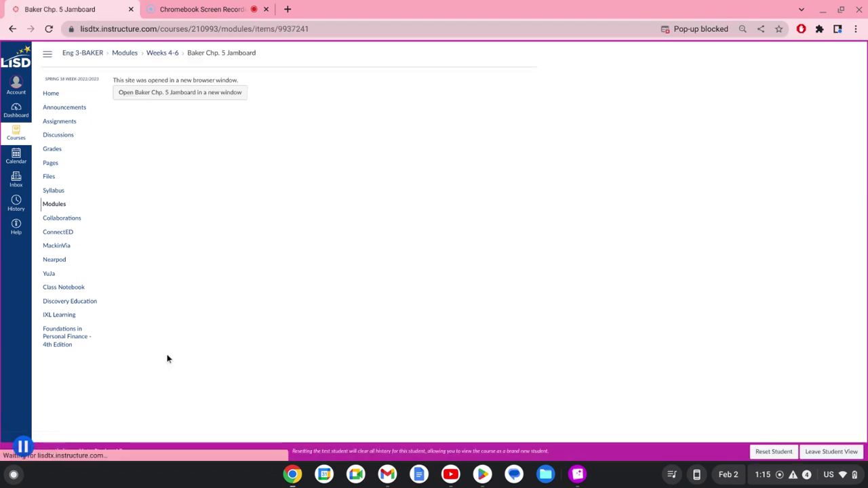
click(12, 29)
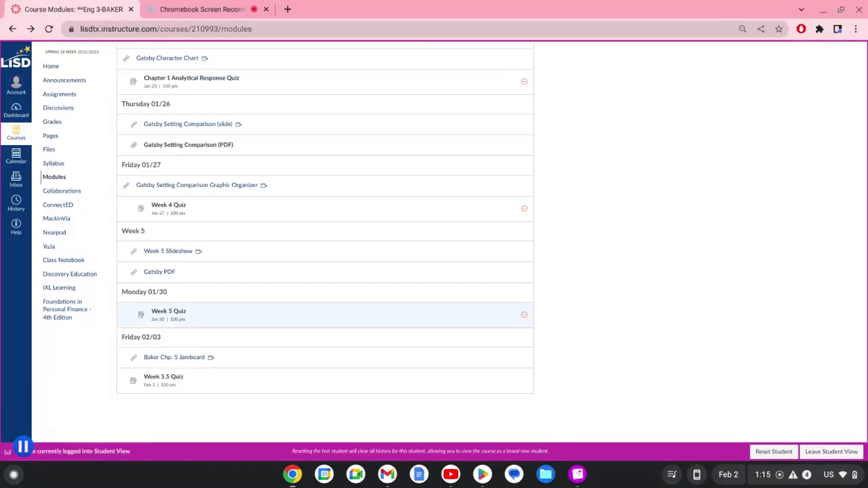
- Open the Week 5.5 Quiz assignment and make a copy of its linked Gatsby Chp. 5 Symbolism Jamboard
click(154, 379)
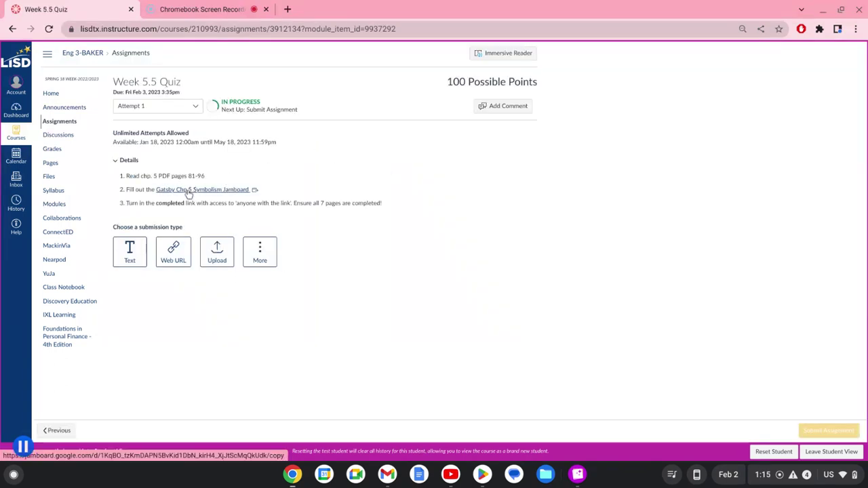
click(185, 189)
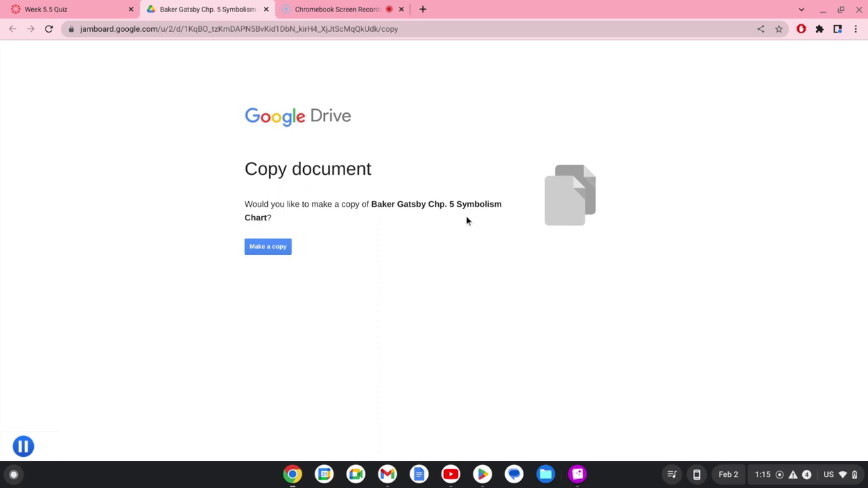
click(282, 250)
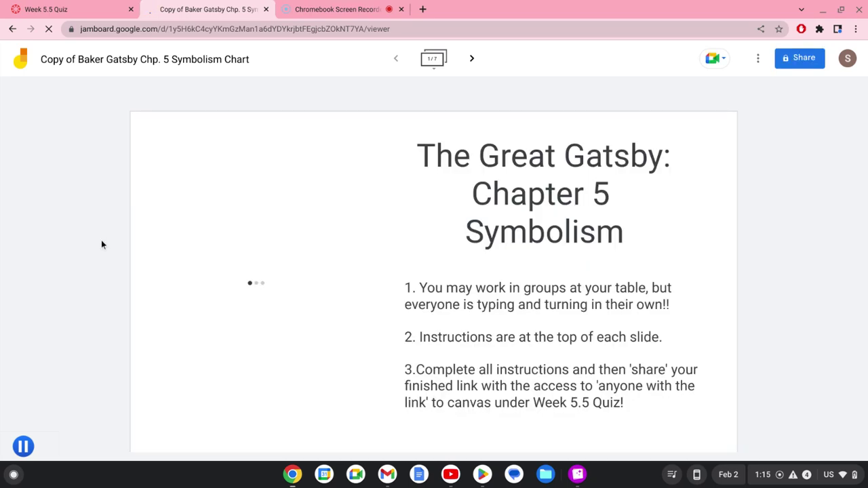
- Rename the copied Jam to the student's full name followed by "- Gatsby Chp. 5 Symbolism Chart"
click(67, 61)
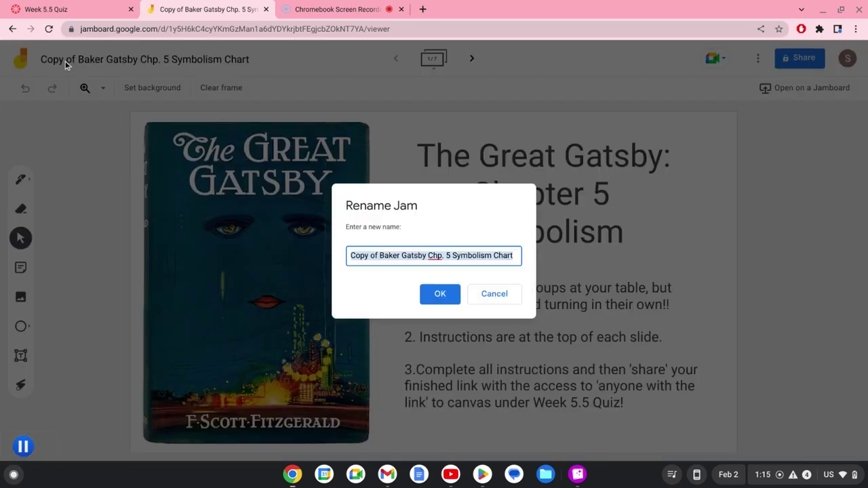
key(End)
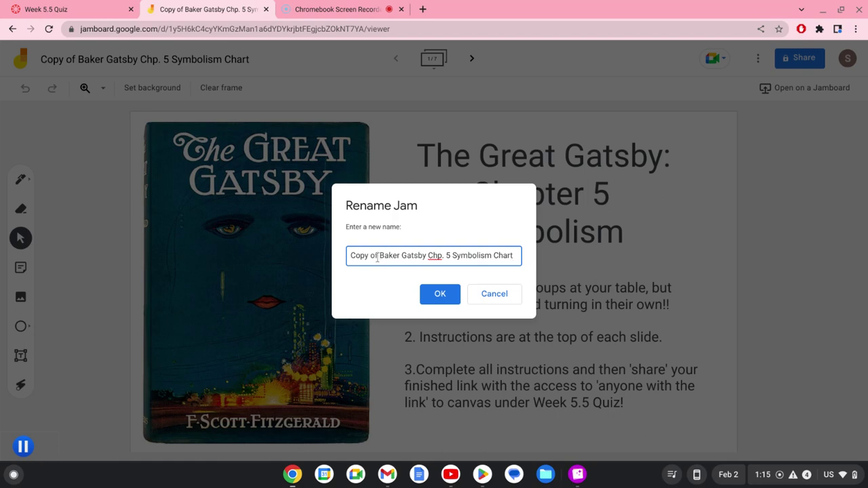
drag(378, 258, 347, 258)
key(BackSpace)
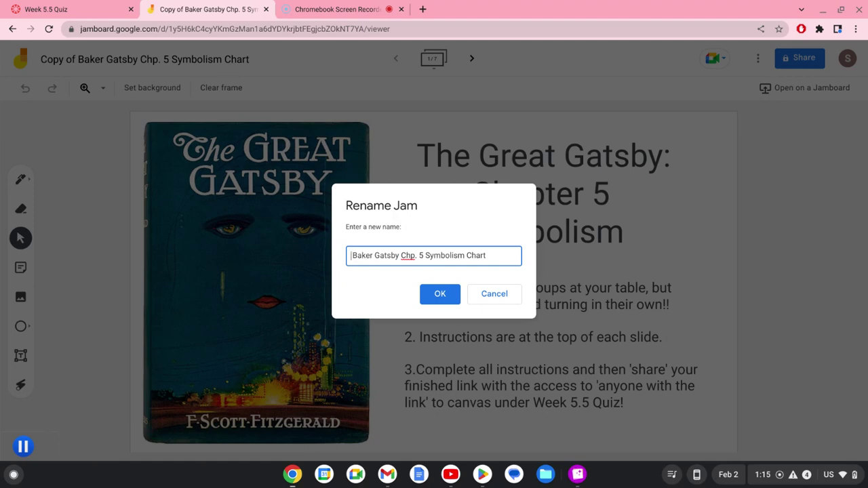
text(BAker)
key(BackSpace)
key(BackSpace)
key(BackSpace)
key(BackSpace)
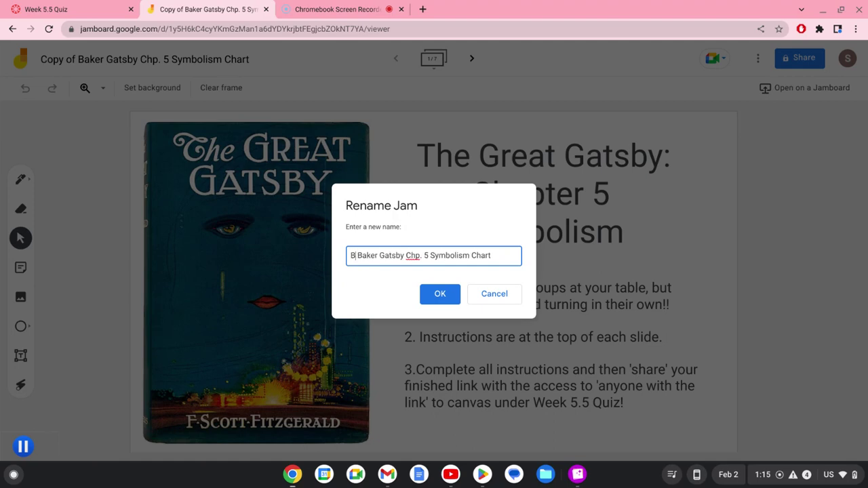
key(BackSpace)
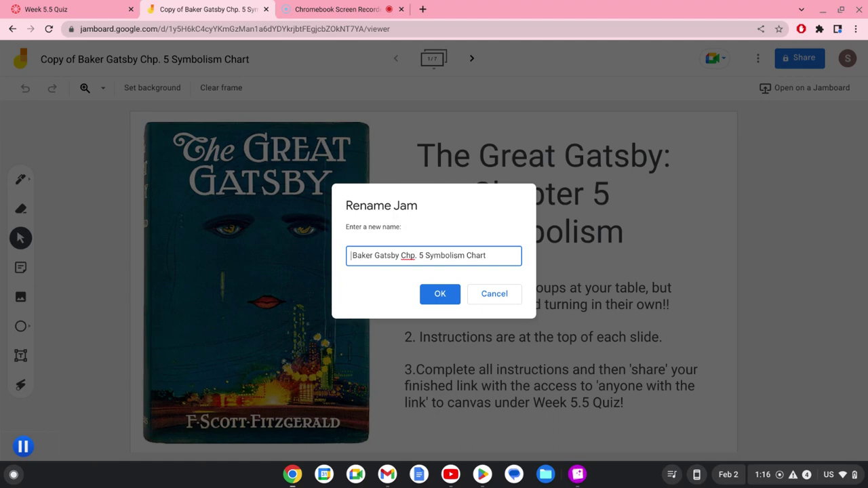
text(Shelby a)
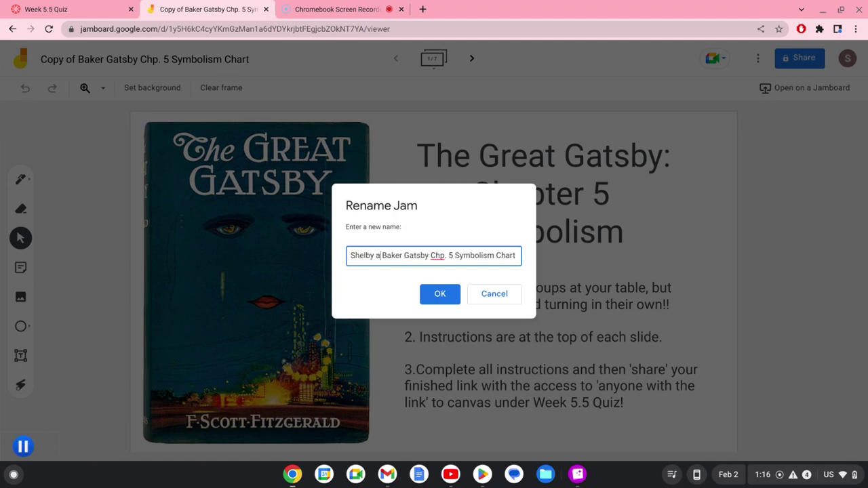
key(BackSpace)
key(BackSpace)
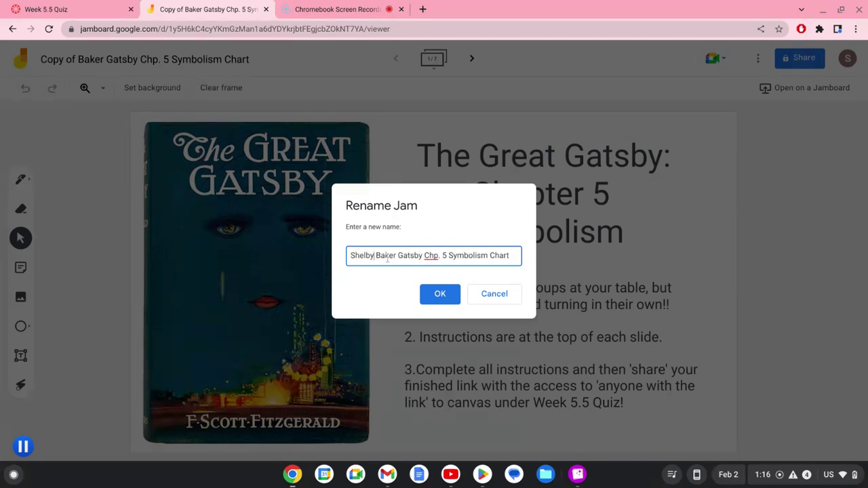
text(-)
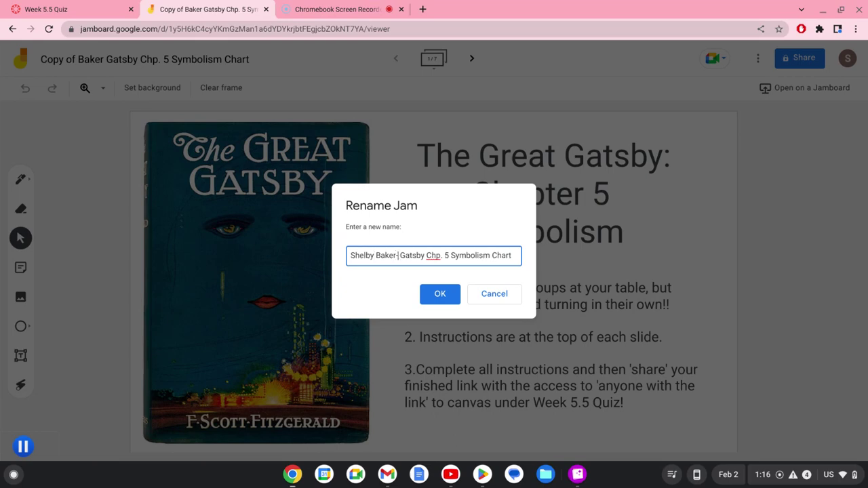
click(439, 294)
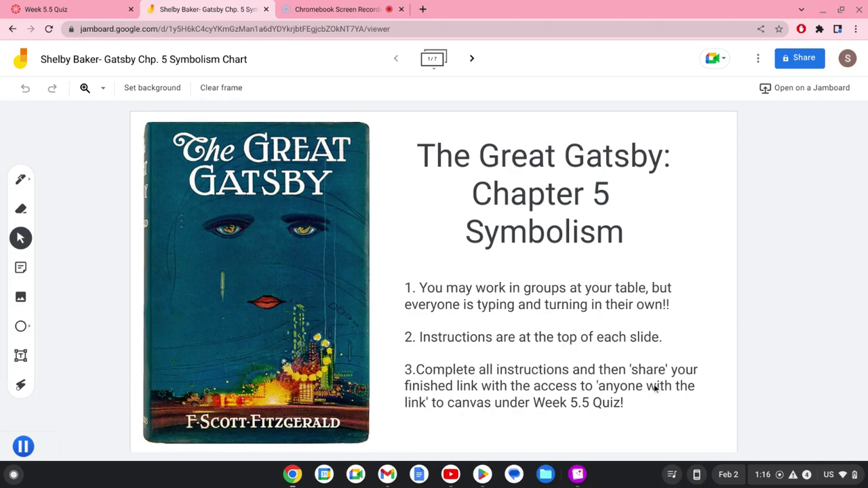
- On the second frame, add a text box beside "Your response:" reading "Gatsby wants to show Daisy his house because..."
click(470, 60)
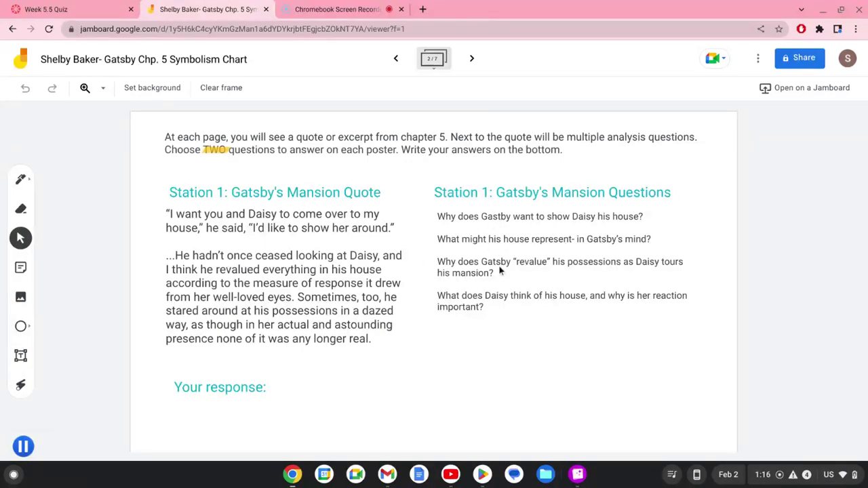
click(267, 387)
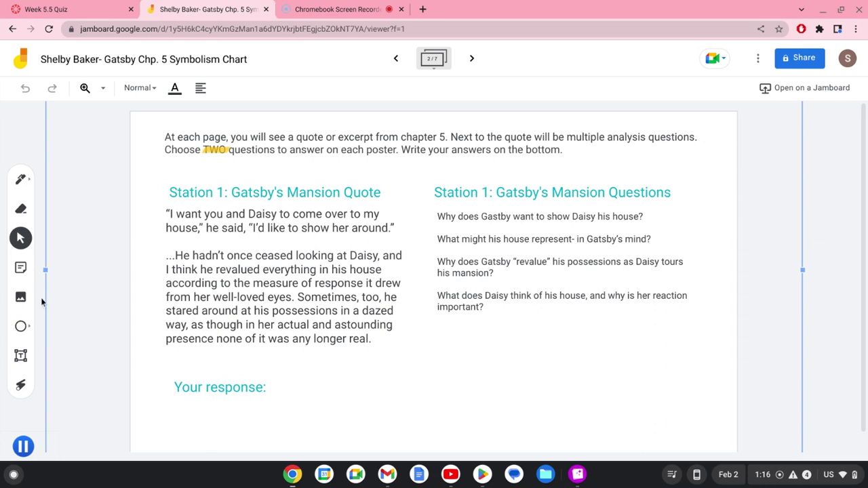
click(21, 356)
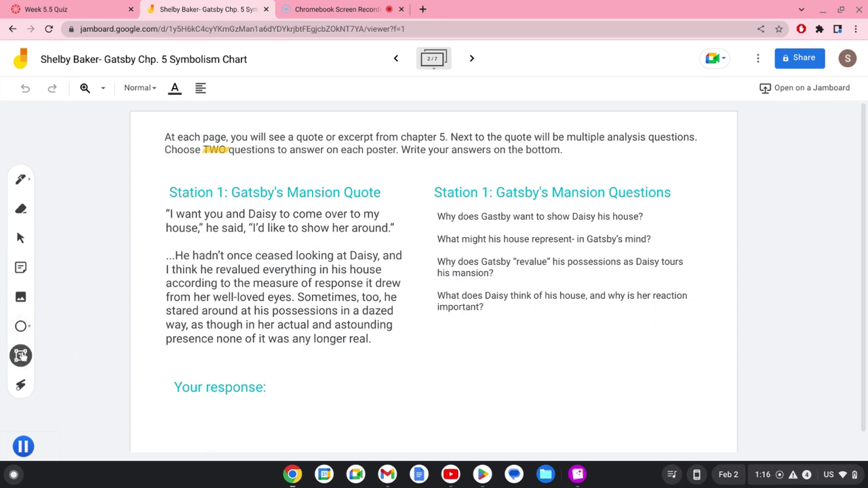
click(280, 389)
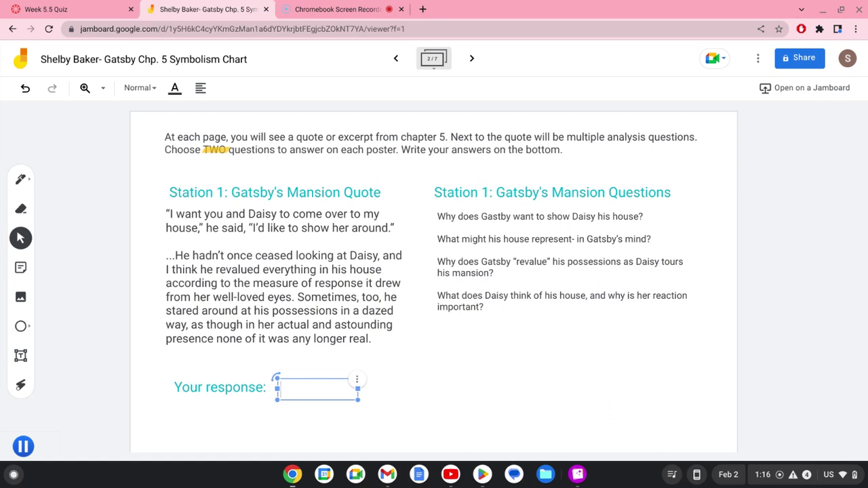
text(Gatsby w)
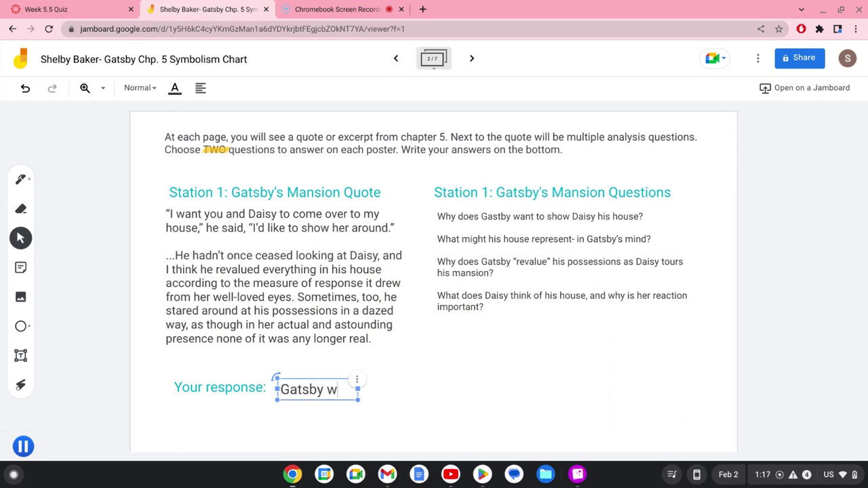
text(ants to )
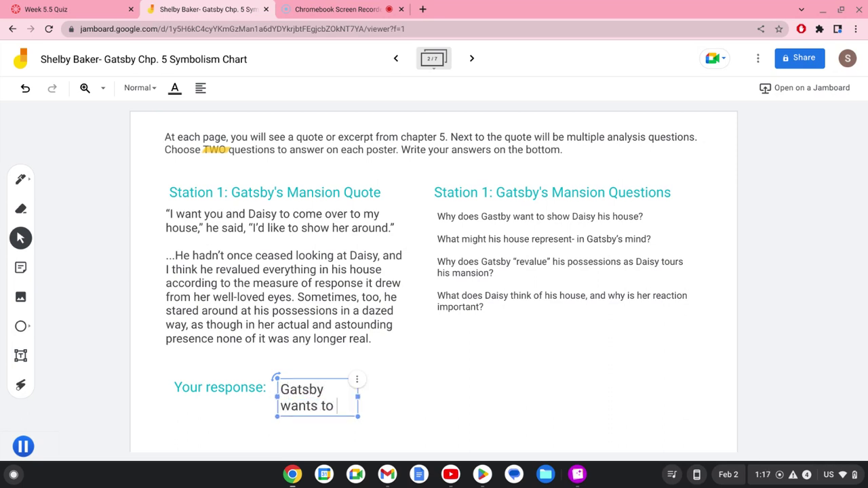
text(show S)
key(BackSpace)
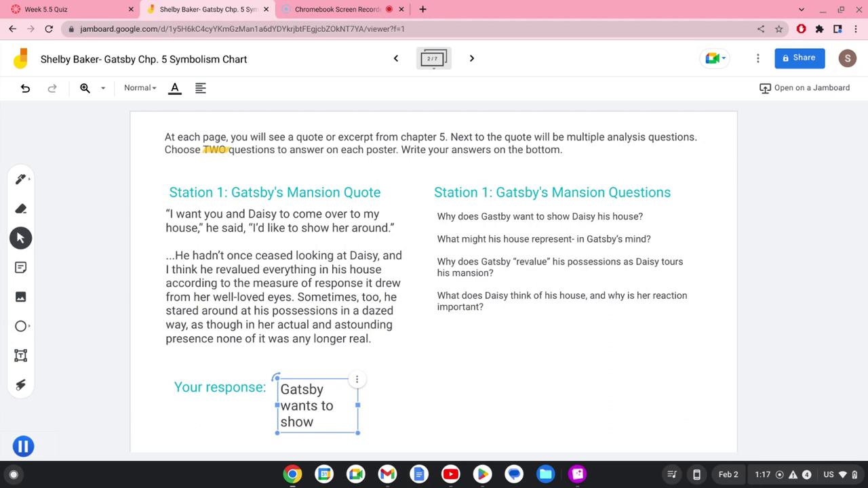
text(Daisy his housr)
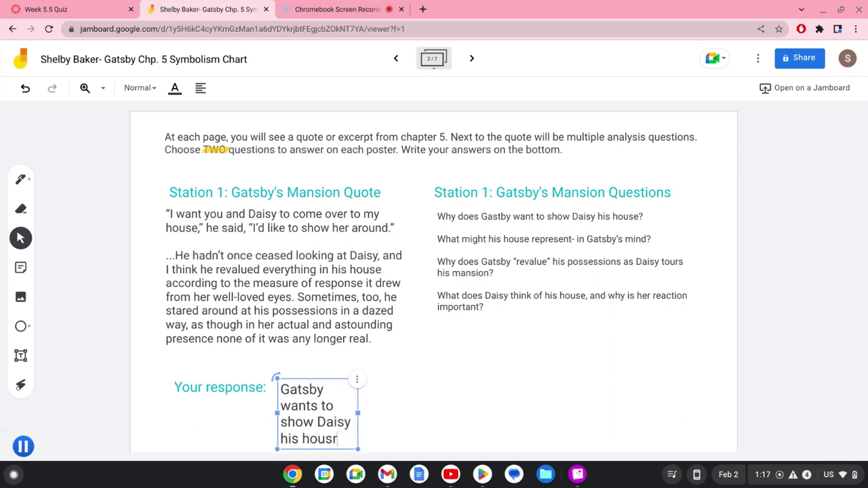
key(BackSpace)
text(e because...)
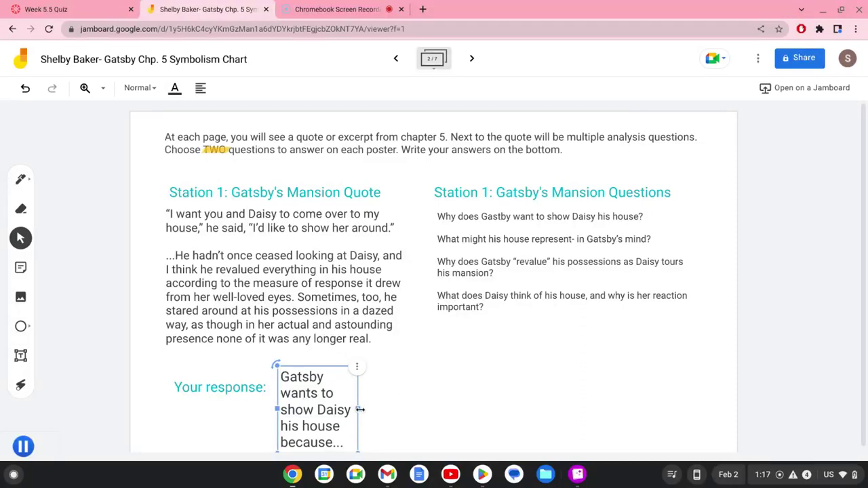
- Widen the response text box so its sentence fits on one line and align it beside the "Your response:" label
drag(357, 409, 647, 403)
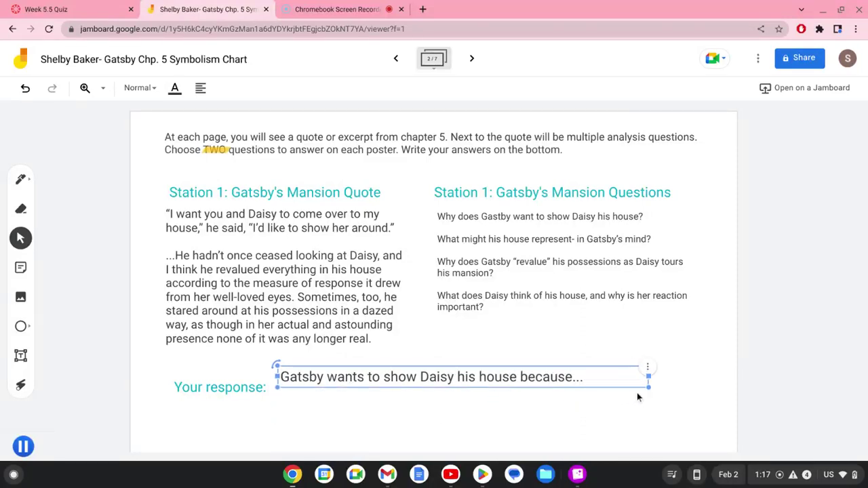
drag(611, 381, 606, 389)
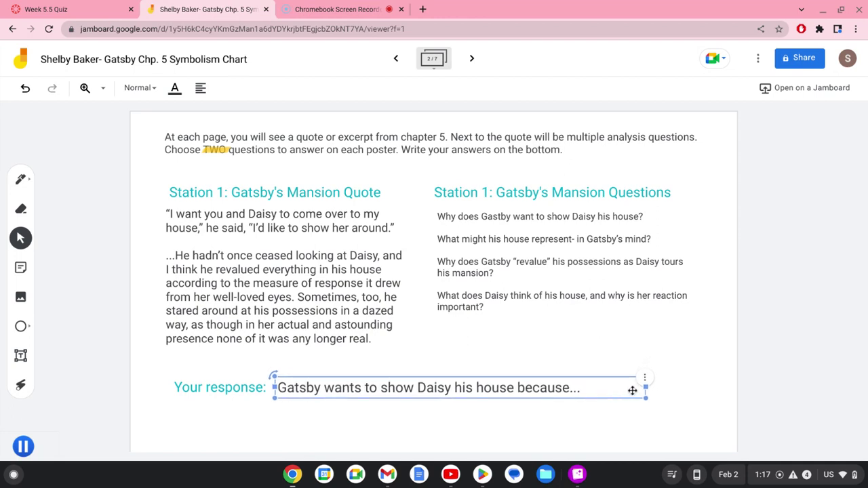
click(284, 413)
click(274, 386)
drag(273, 397, 303, 398)
drag(409, 388, 275, 397)
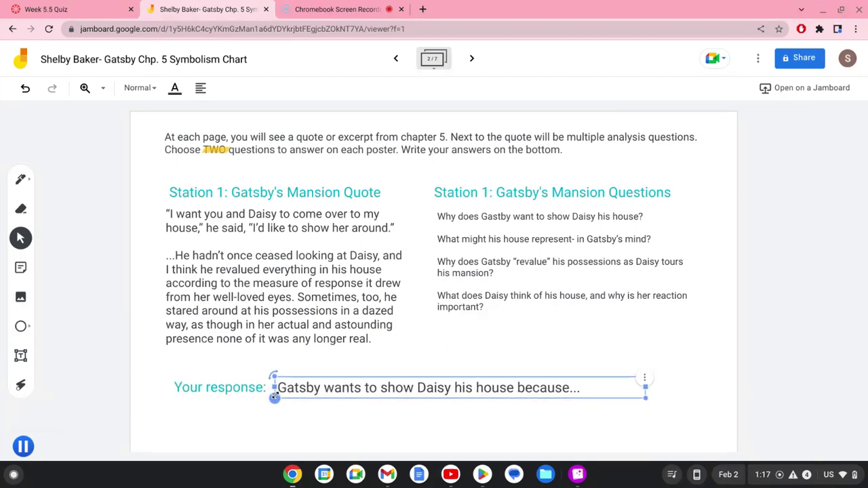
click(526, 425)
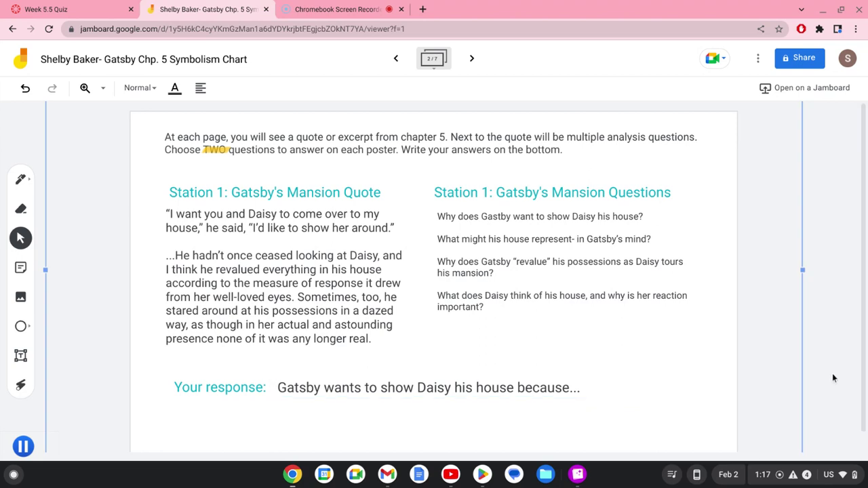
click(536, 388)
mouse_move(591, 388)
mouse_down()
mouse_move(591, 373)
mouse_move(587, 387)
mouse_up()
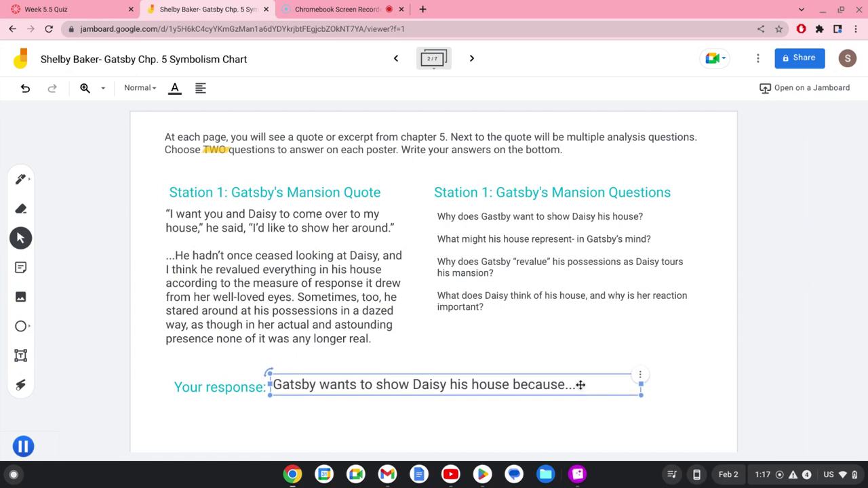
- Change the text colour of the response "Gatsby wants to show Daisy his house because..." to red
click(580, 384)
key(BackSpace)
key(BackSpace)
key(Left)
key(Left)
drag(575, 385, 275, 385)
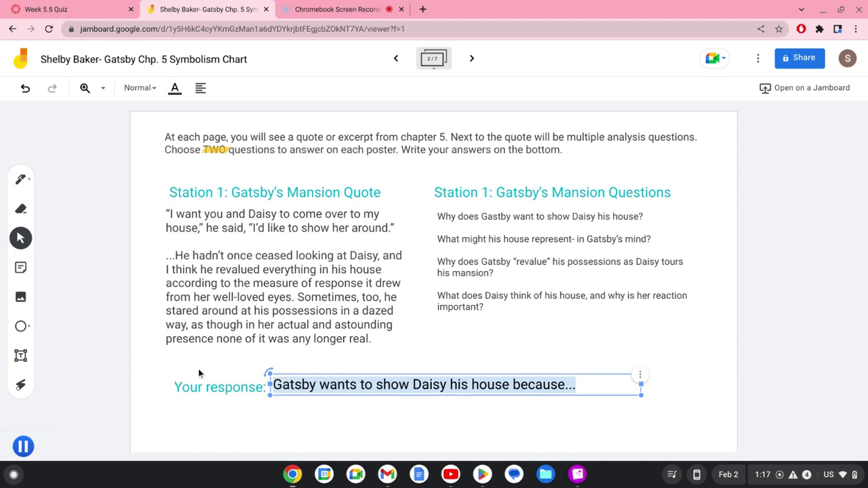
click(175, 92)
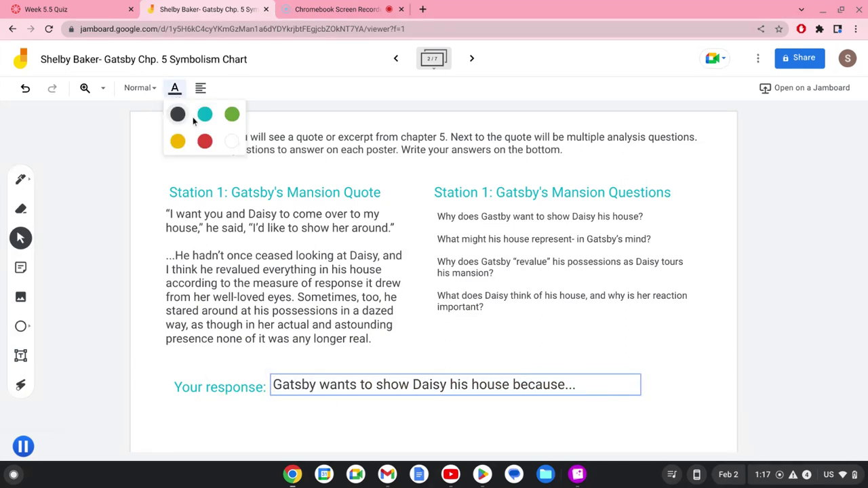
click(206, 139)
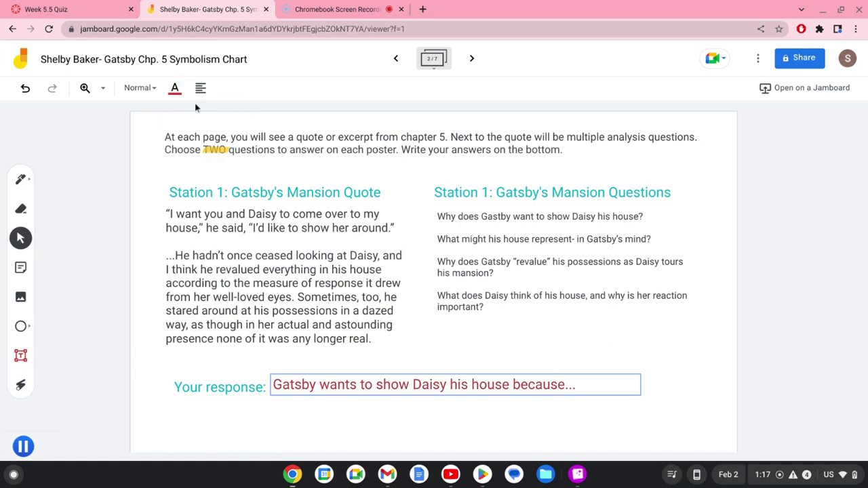
- Try white for the response text, set it to black and nudge the box level with the "Your response:" label
click(182, 88)
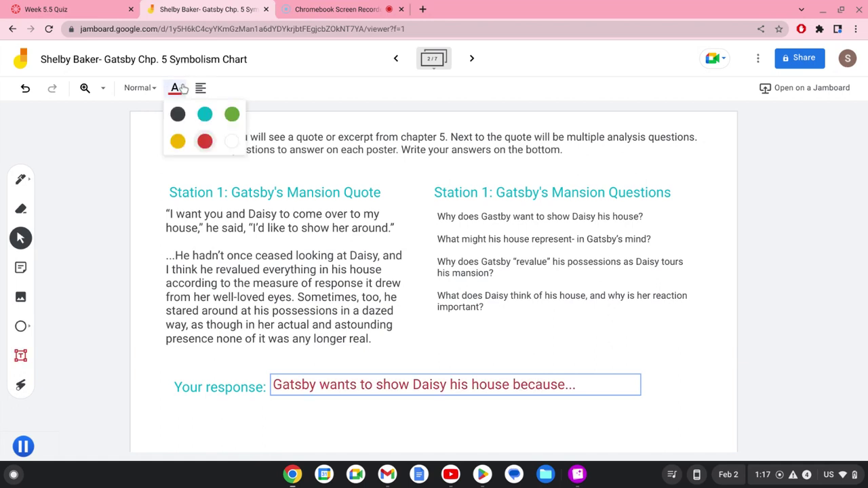
click(231, 141)
click(175, 92)
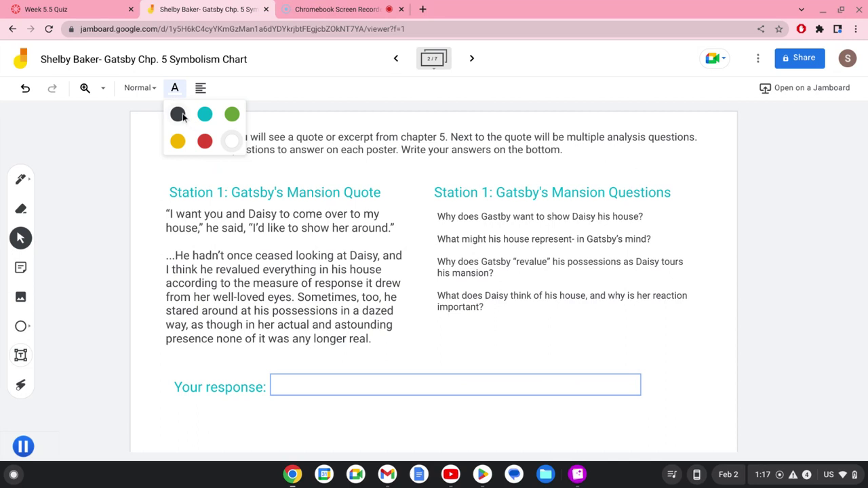
click(181, 115)
drag(310, 394, 310, 396)
click(314, 437)
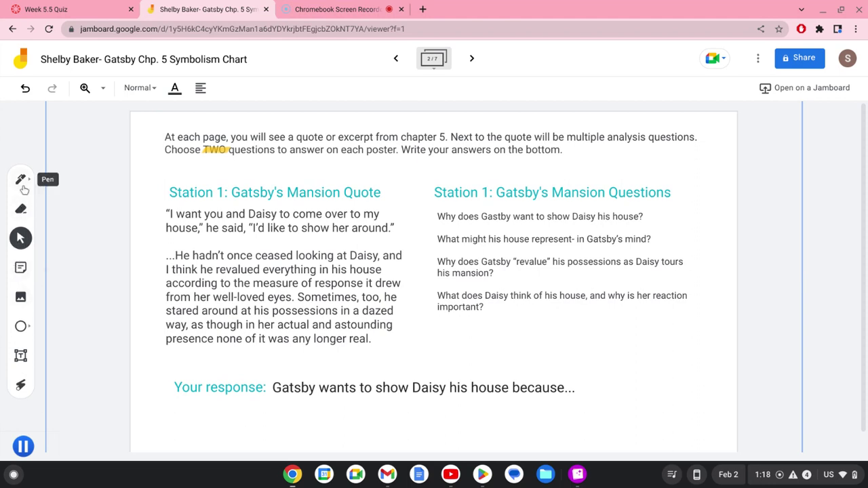
click(22, 238)
click(183, 311)
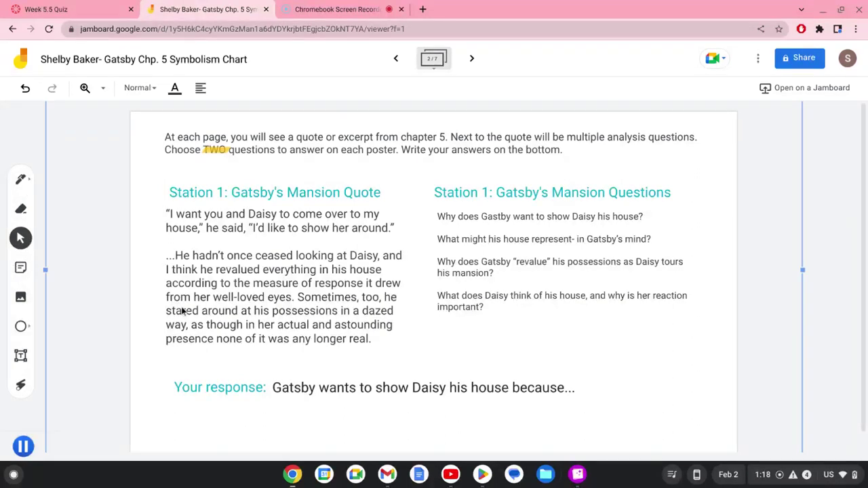
click(21, 239)
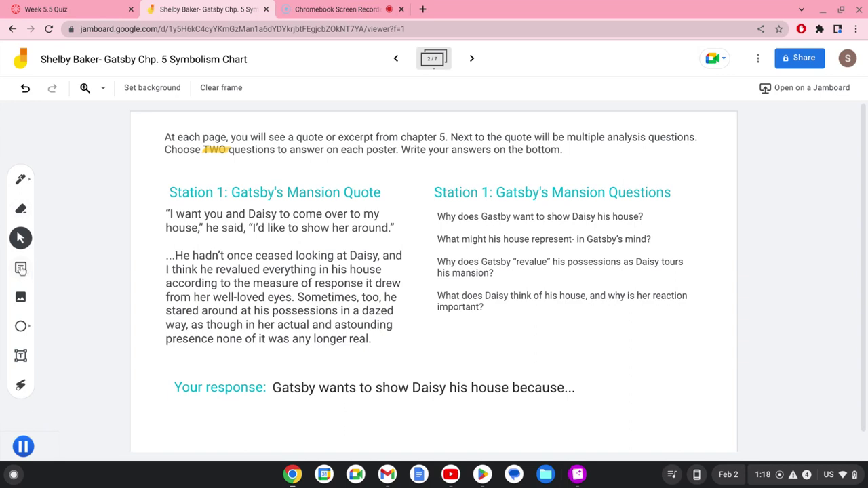
click(22, 185)
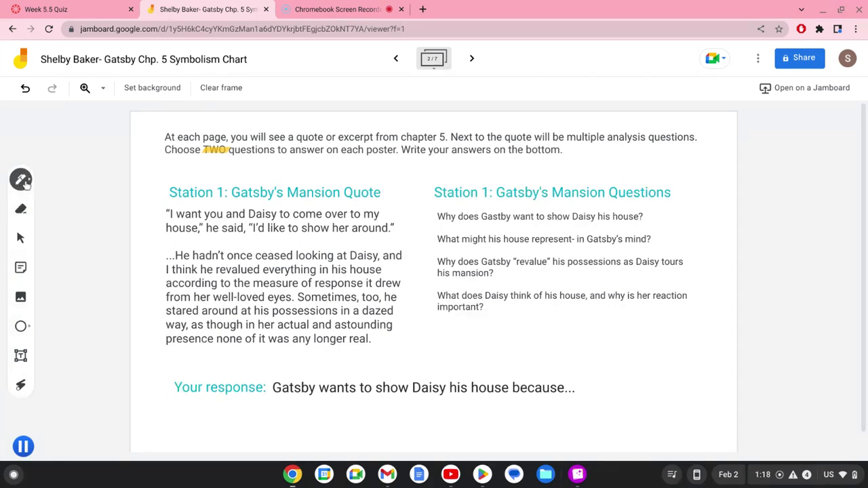
click(23, 184)
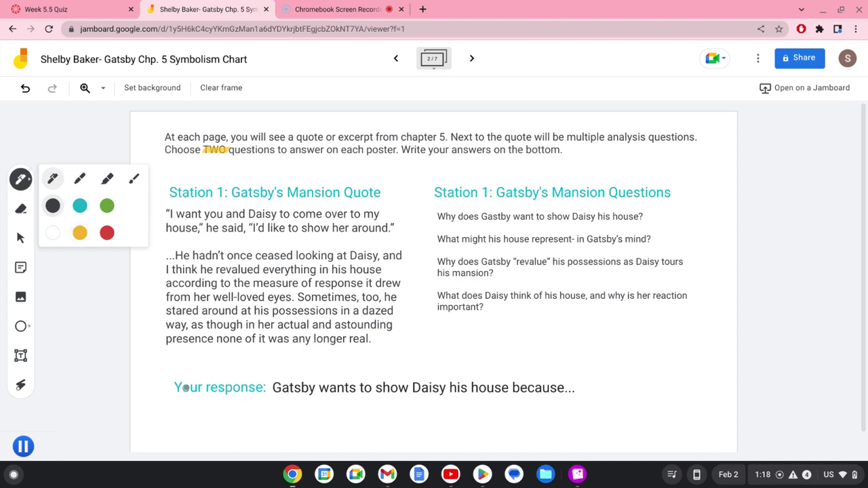
click(30, 187)
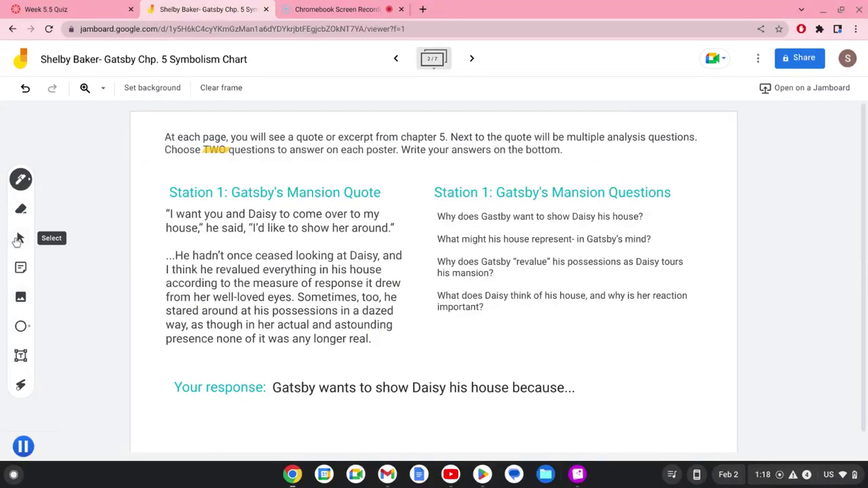
click(20, 238)
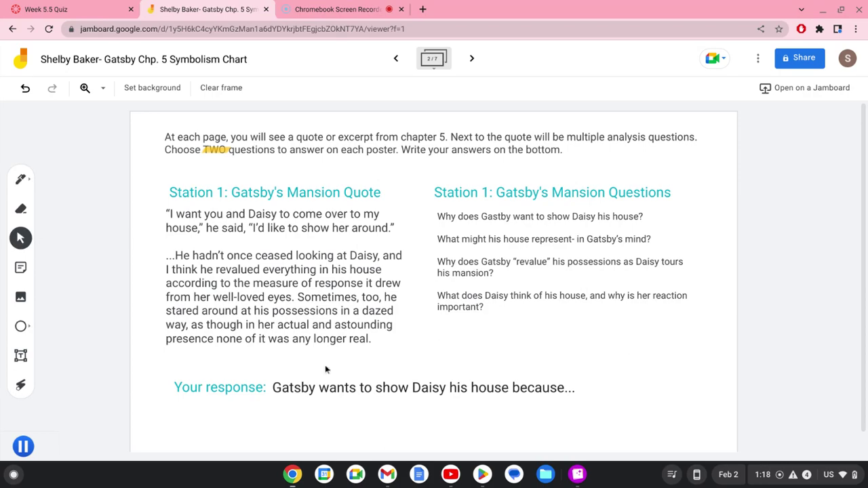
- Delete the response text box on the second frame and undo the deletion
click(472, 58)
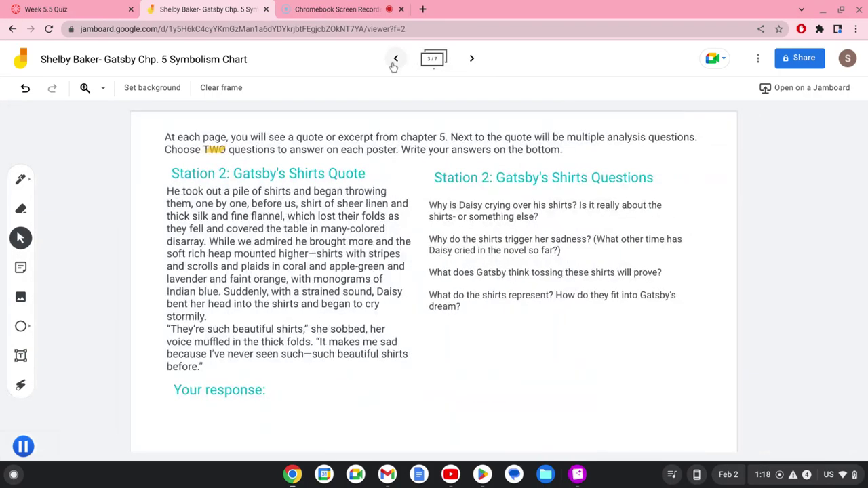
click(396, 58)
click(426, 384)
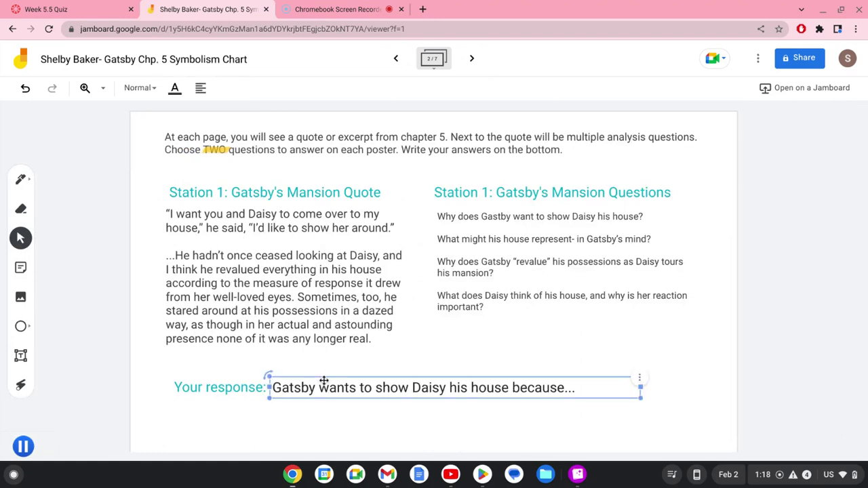
key(BackSpace)
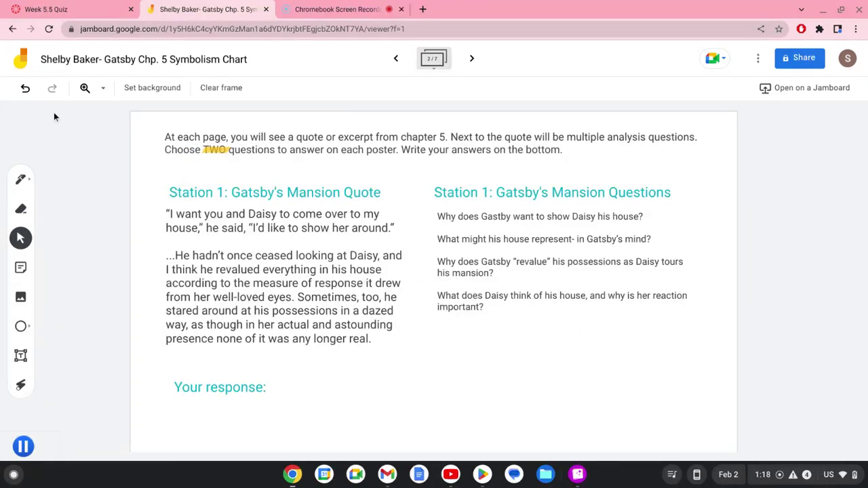
click(25, 87)
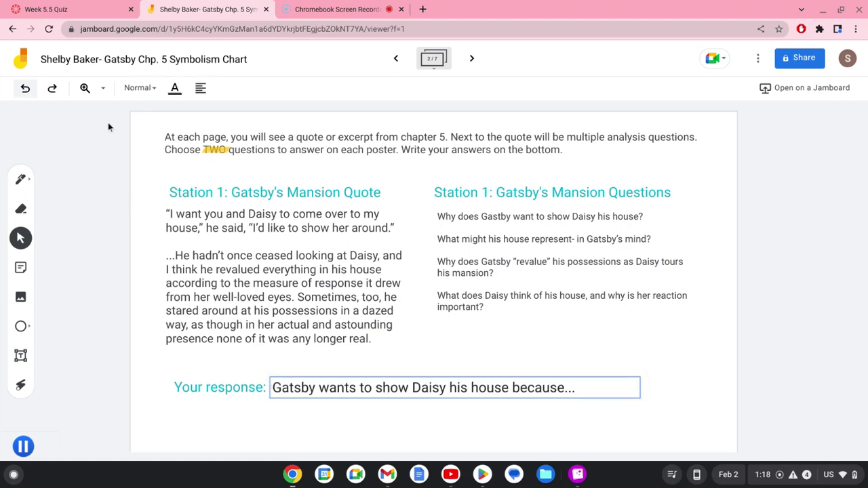
- Go to the seventh frame and add an empty text box beside "Your Analytical Response:"
click(472, 59)
click(471, 59)
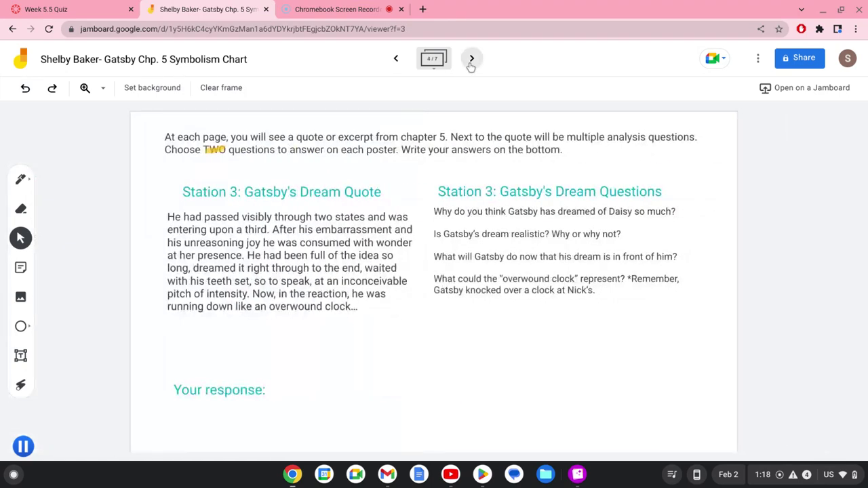
click(471, 59)
click(471, 59)
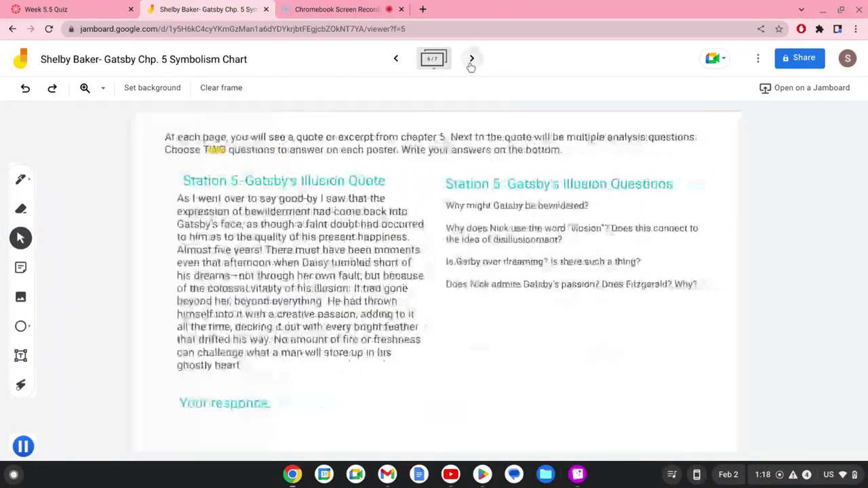
click(471, 59)
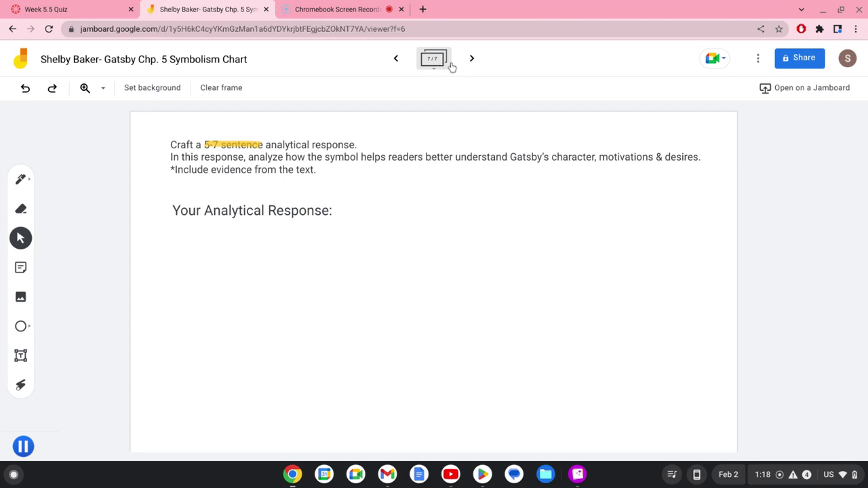
click(19, 354)
click(344, 212)
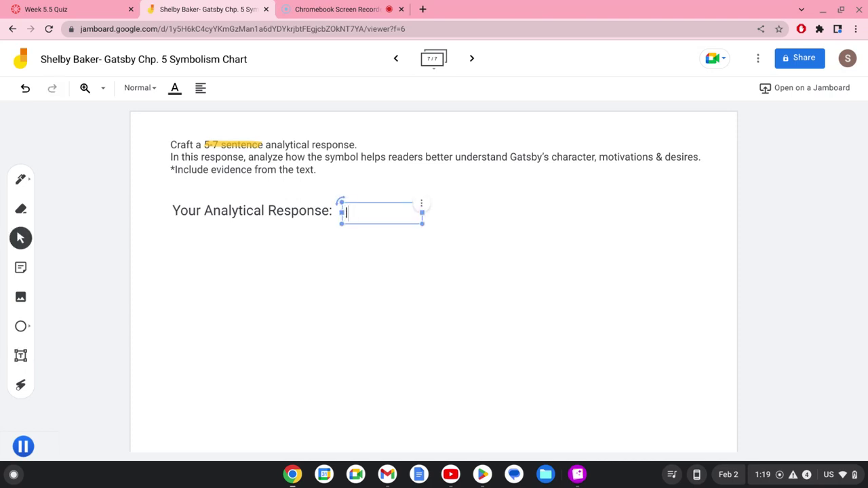
click(365, 200)
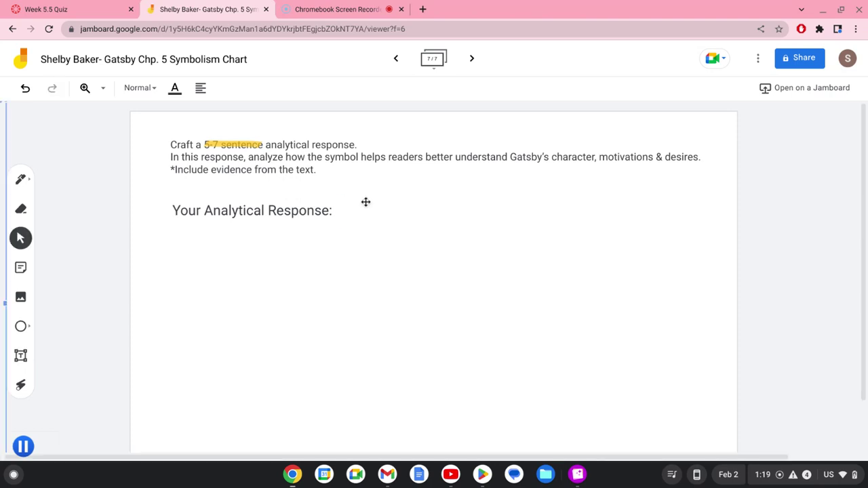
- Add a blank eighth frame at the end of the Jam and delete it
click(474, 59)
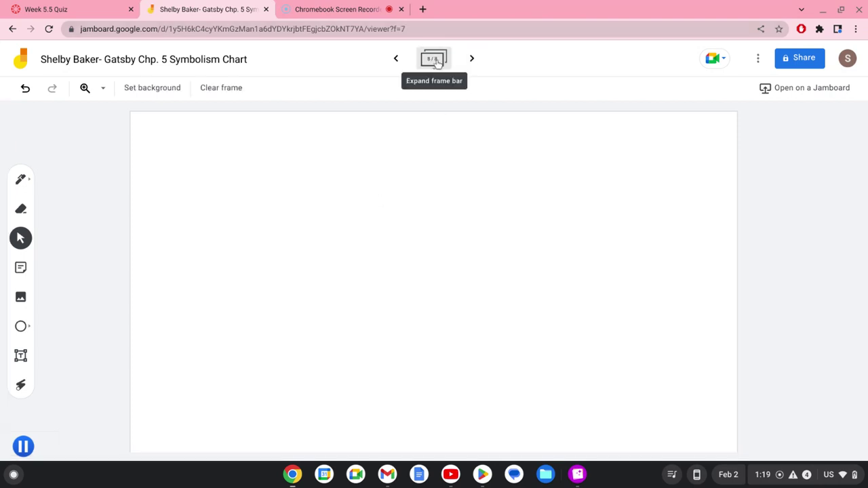
click(435, 59)
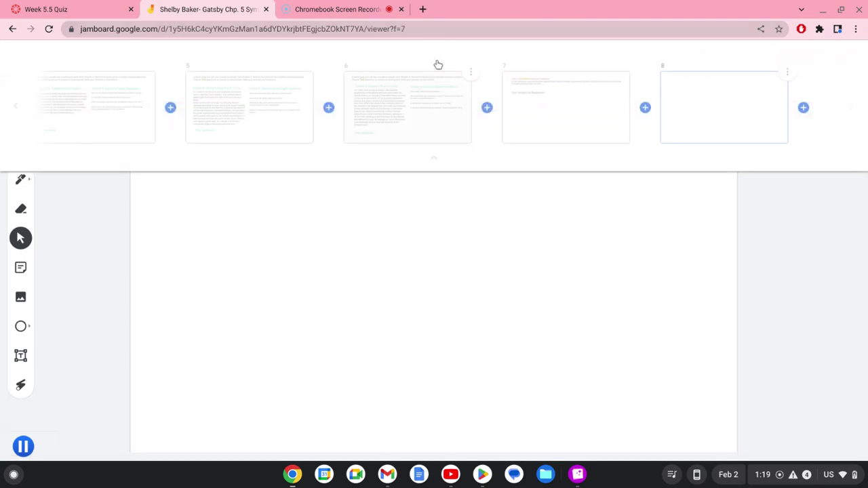
click(440, 162)
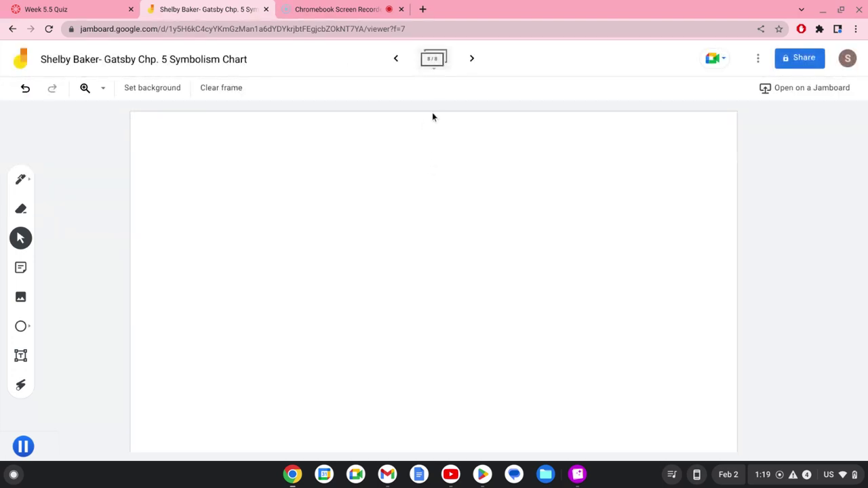
click(435, 65)
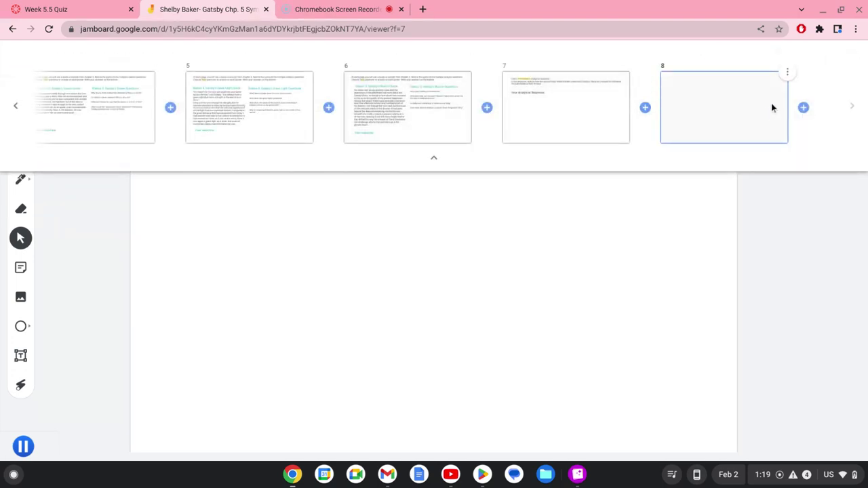
click(787, 74)
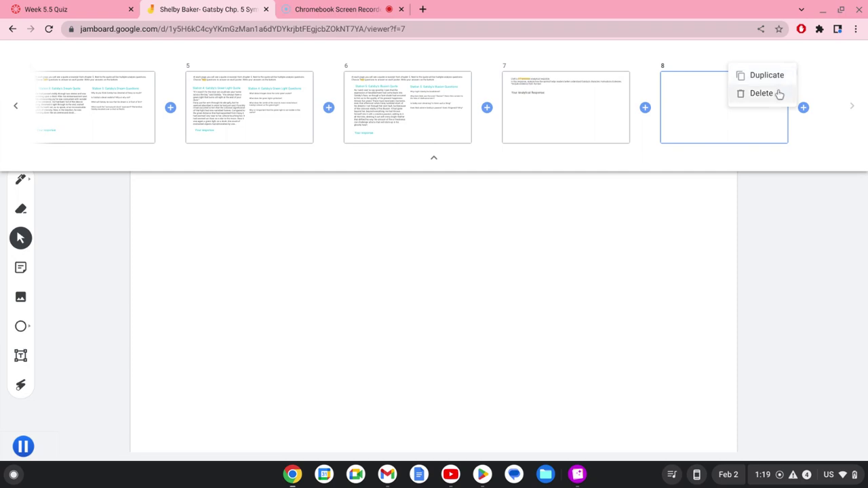
click(777, 94)
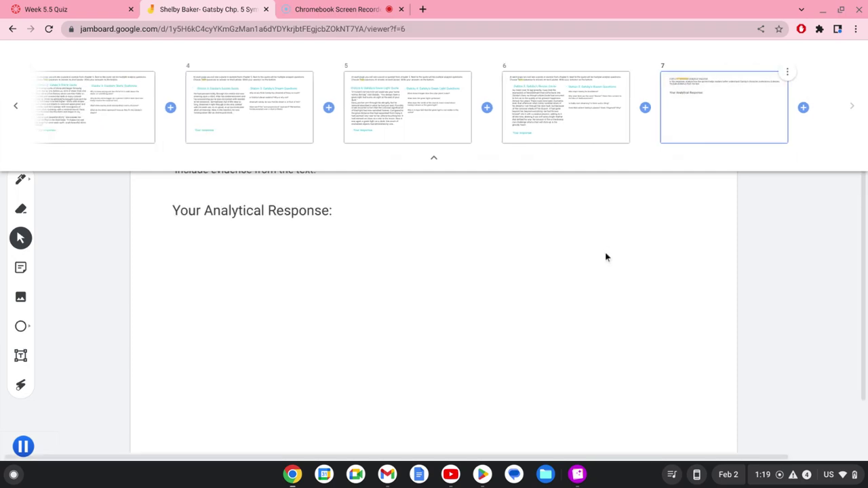
- Delete the seventh frame containing the analytical response prompt and undo the deletion
click(788, 72)
click(764, 95)
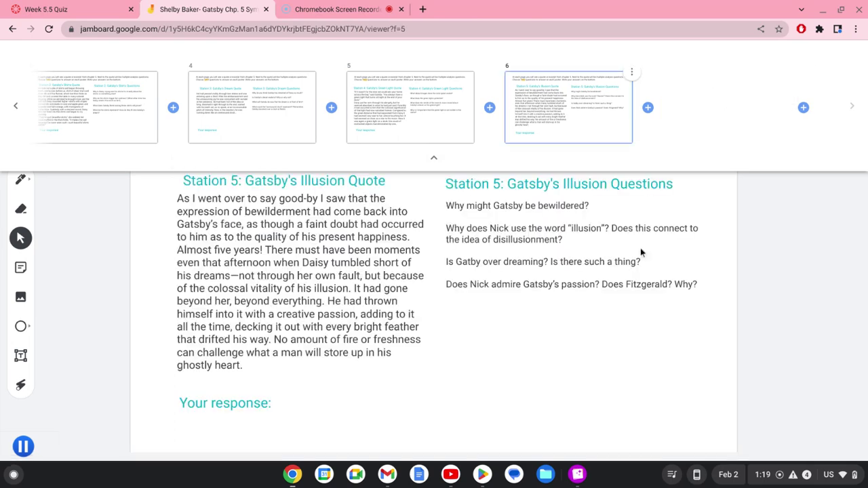
click(434, 160)
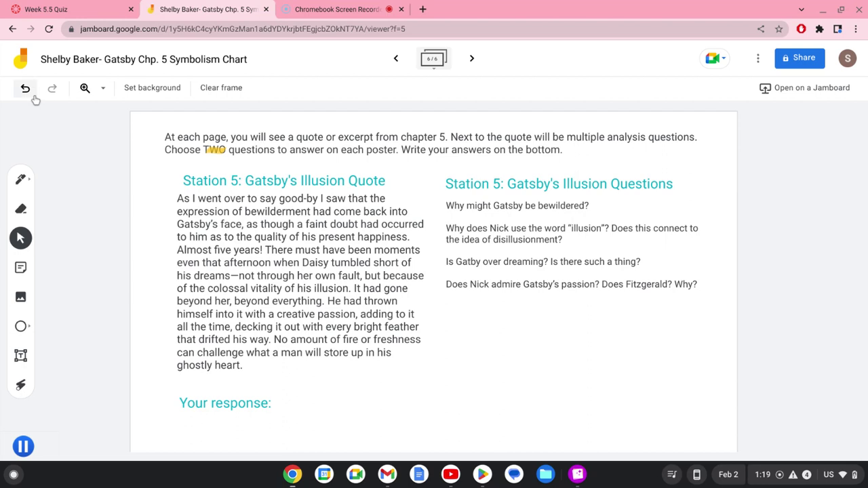
click(25, 88)
click(365, 212)
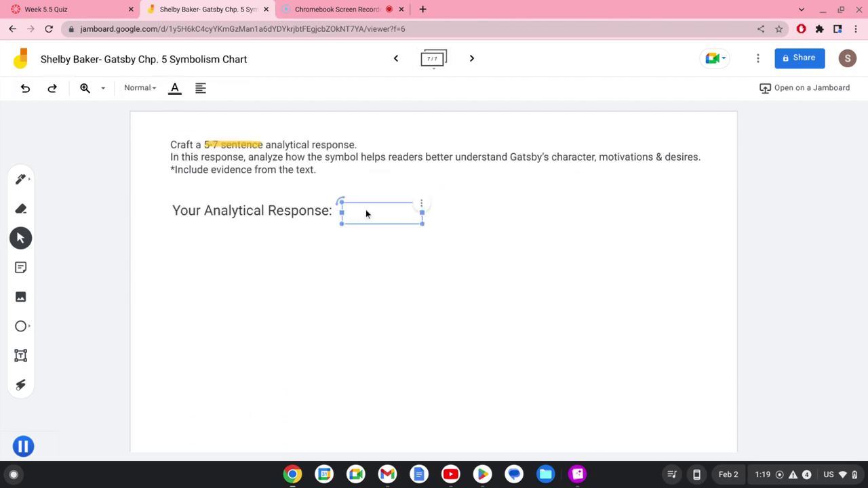
click(358, 277)
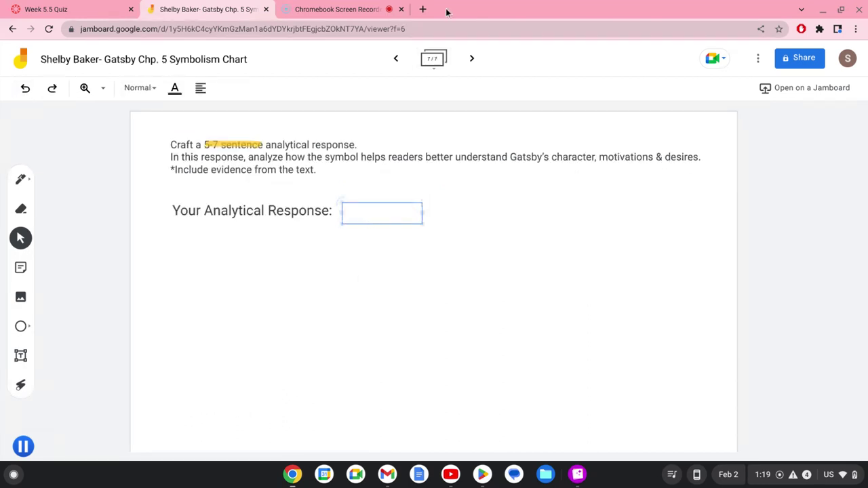
- Return to the first frame and review the instructions for sharing and turning in the finished Jam
click(398, 60)
click(398, 60)
click(398, 60)
click(398, 59)
click(399, 60)
click(399, 60)
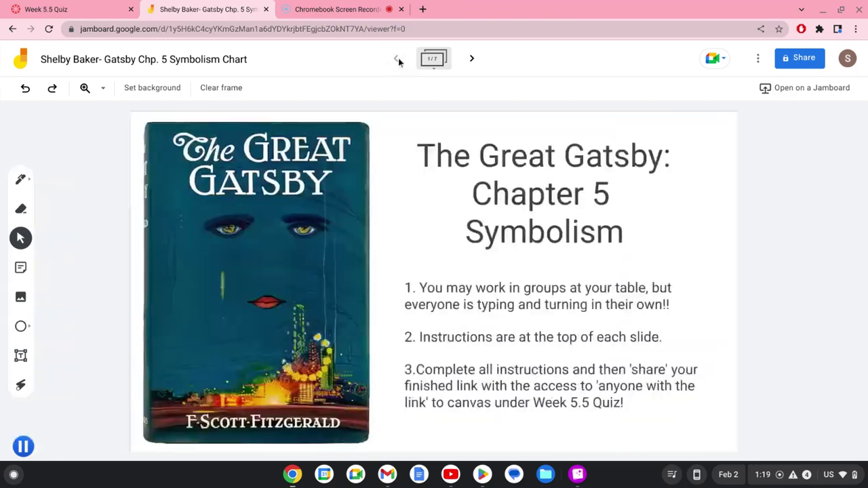
click(472, 60)
click(397, 59)
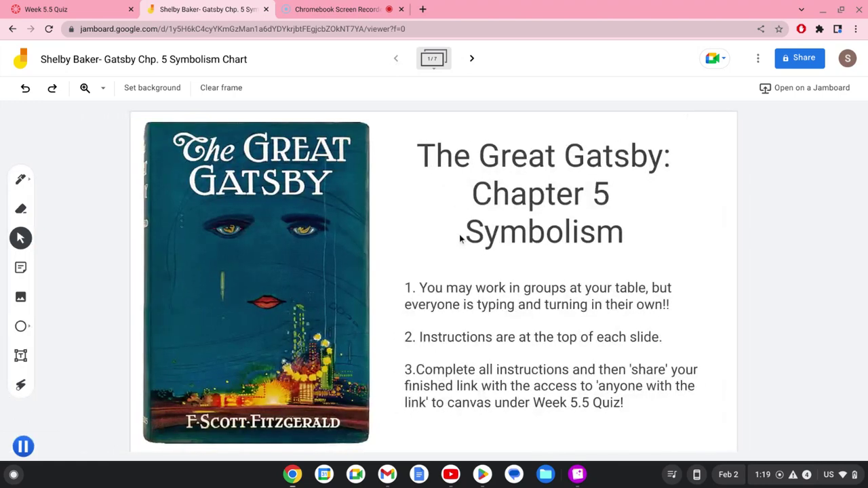
- Set the Jam's general access to "Anyone with the link" and copy its sharing link
click(810, 63)
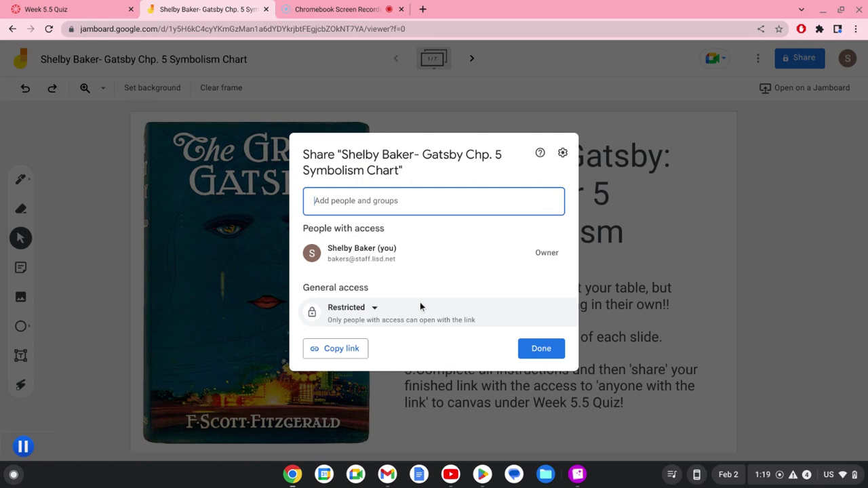
click(371, 308)
click(385, 405)
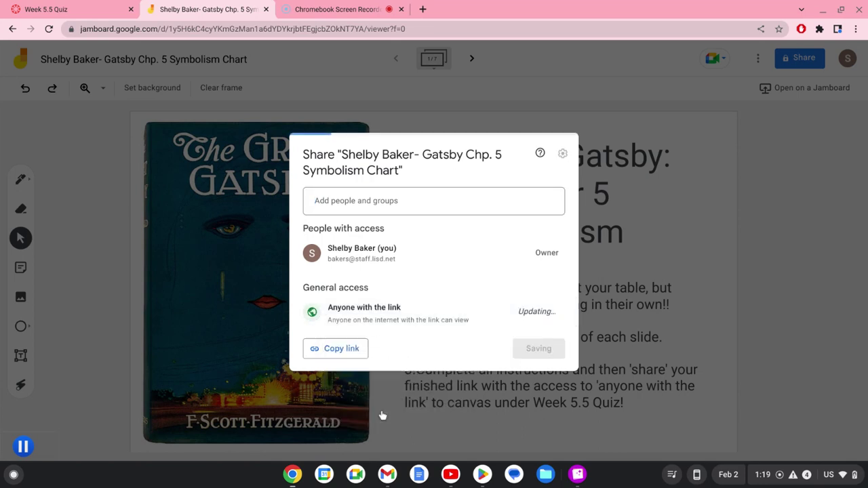
click(339, 351)
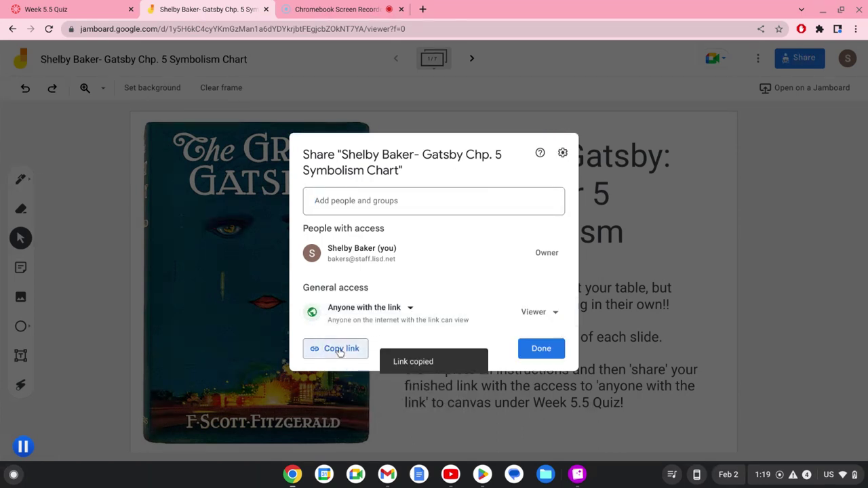
- Switch to the Week 5.5 Quiz in Canvas, choose Web URL as the submission type and paste the copied Jamboard link
click(84, 14)
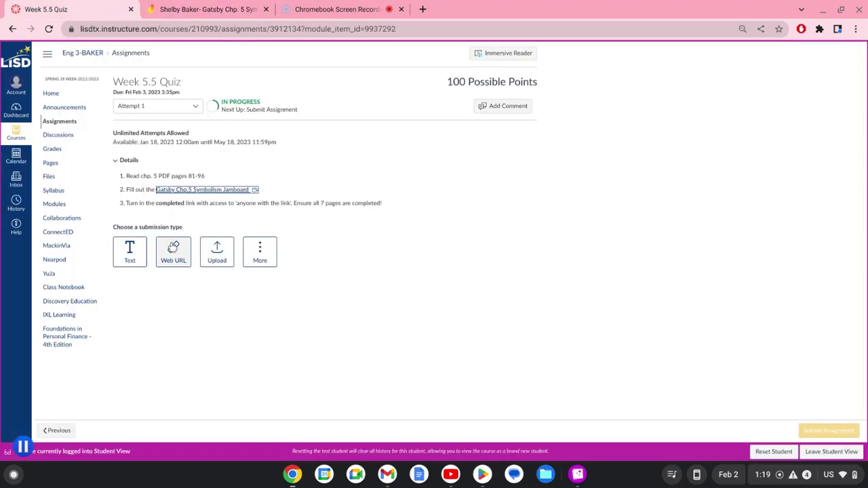
click(173, 251)
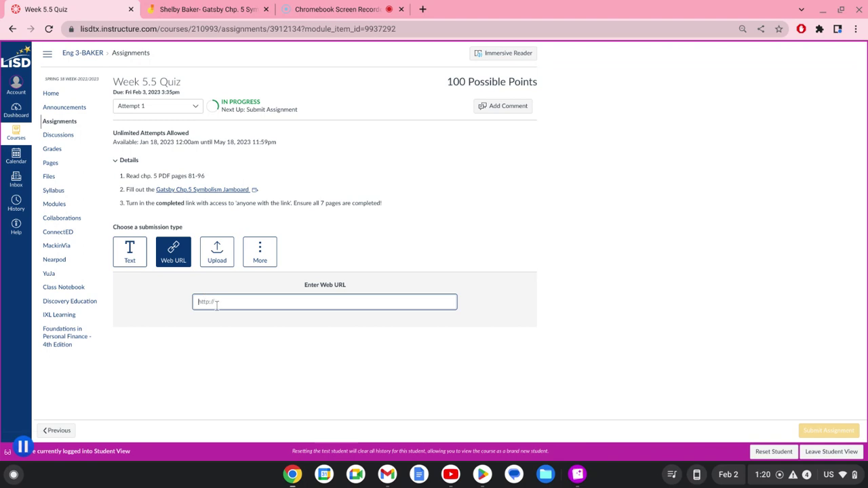
key(ctrl+v)
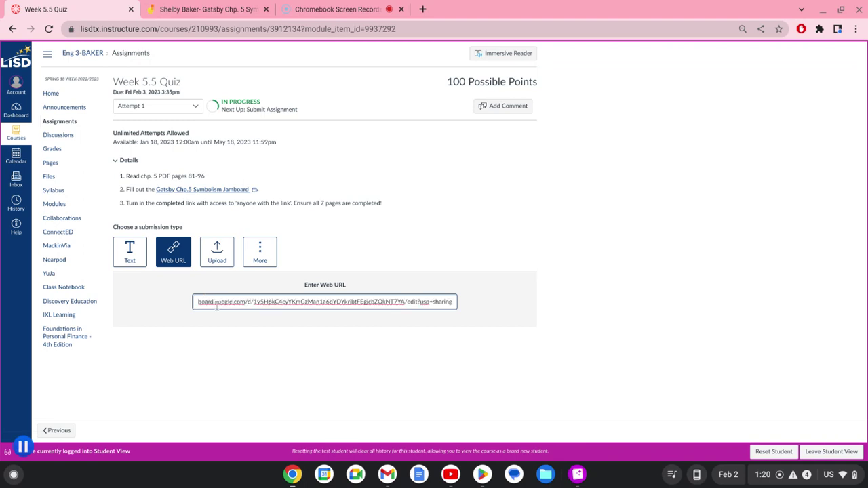
click(701, 229)
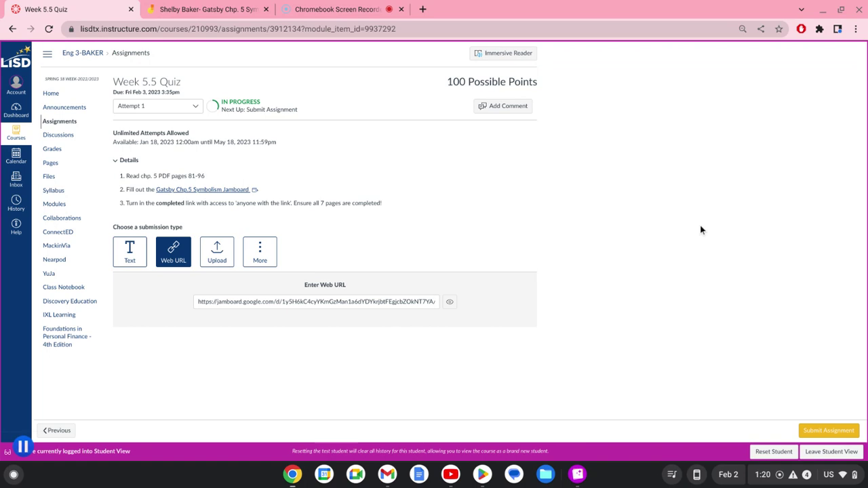
- Preview the pasted Jamboard link, return to the Week 5.5 Quiz and submit the assignment
click(450, 302)
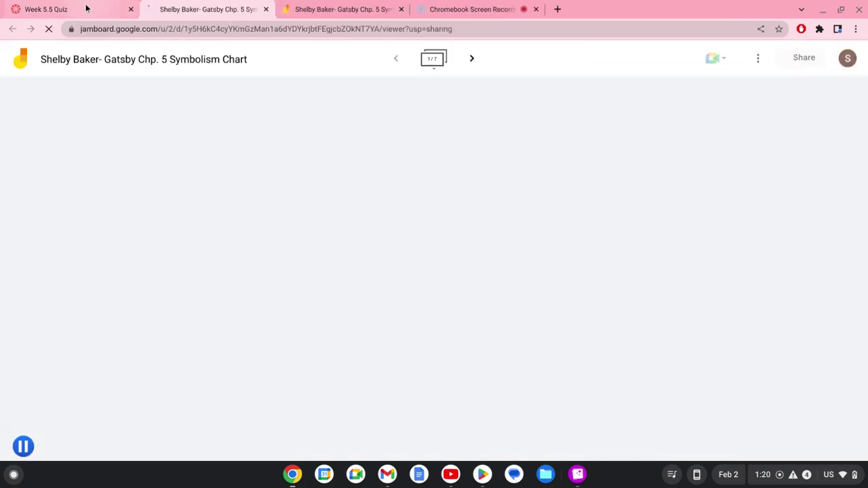
click(86, 9)
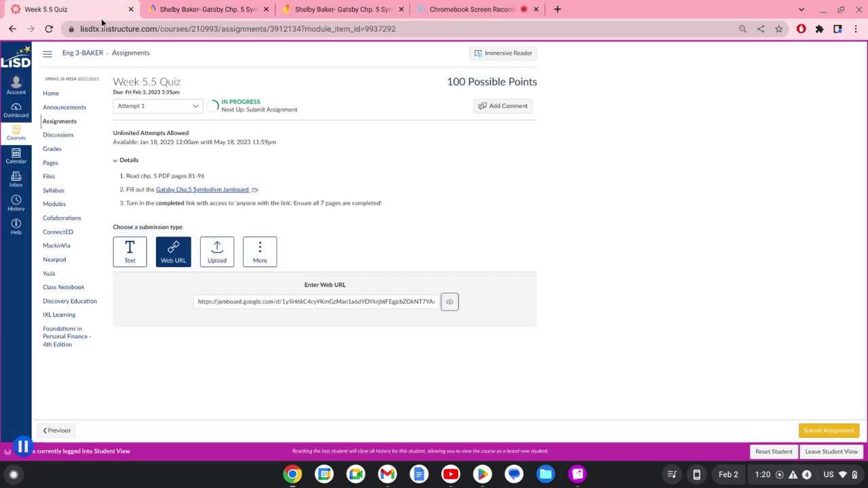
click(826, 430)
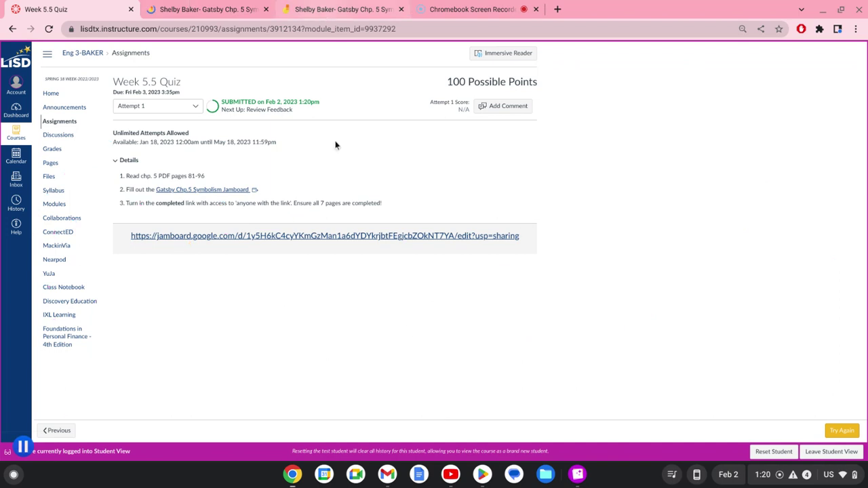
click(451, 4)
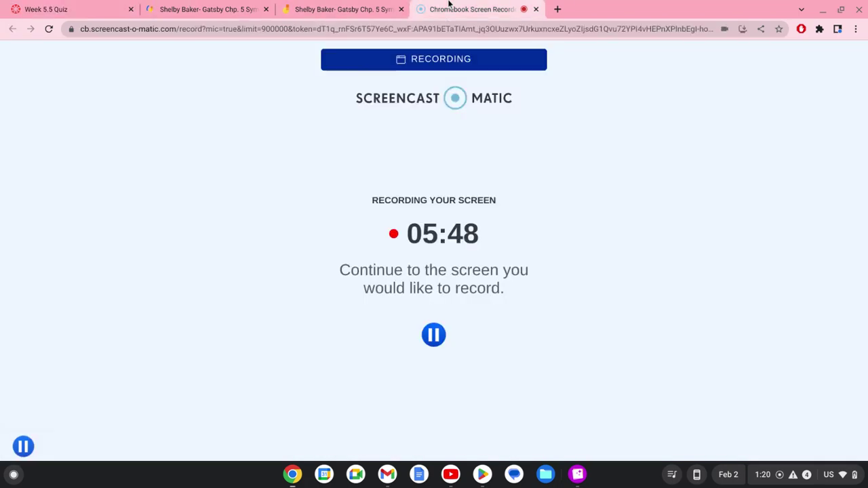